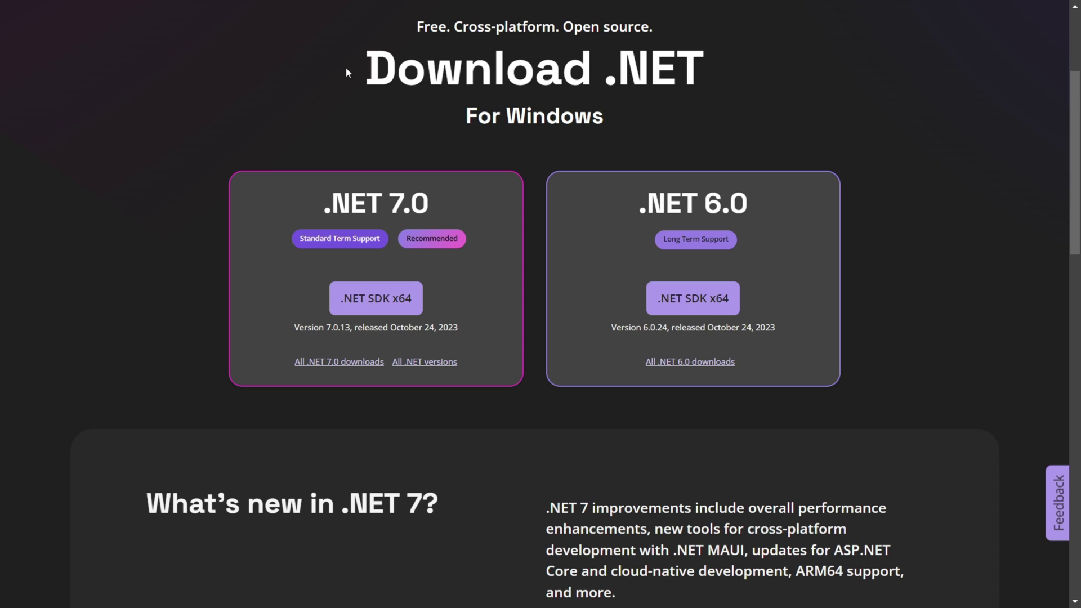
Step: Download the .NET 6.0 SDK x64 installer and launch dotnet-sdk-6.0.416-win-x64.exe from Downloads
{"action": "left_click_drag", "start_coordinate": [364, 67], "coordinate": [783, 70]}
{"action": "left_click", "coordinate": [863, 66]}
{"action": "left_click_drag", "start_coordinate": [640, 204], "coordinate": [806, 203]}
{"action": "left_click", "coordinate": [706, 308]}
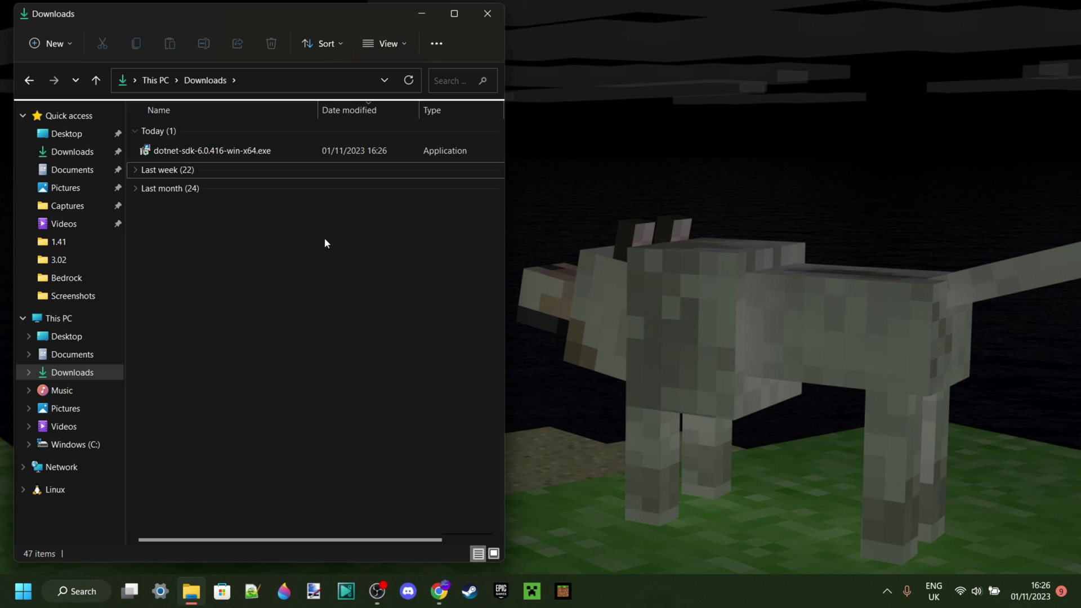
{"action": "left_click", "coordinate": [209, 150]}
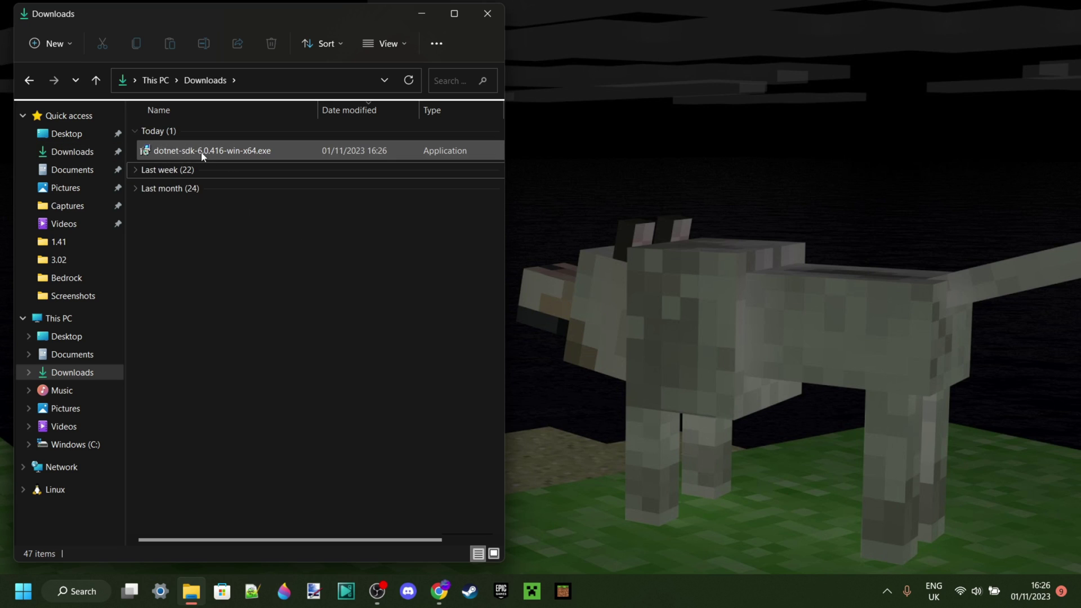
{"action": "double_click", "coordinate": [203, 156]}
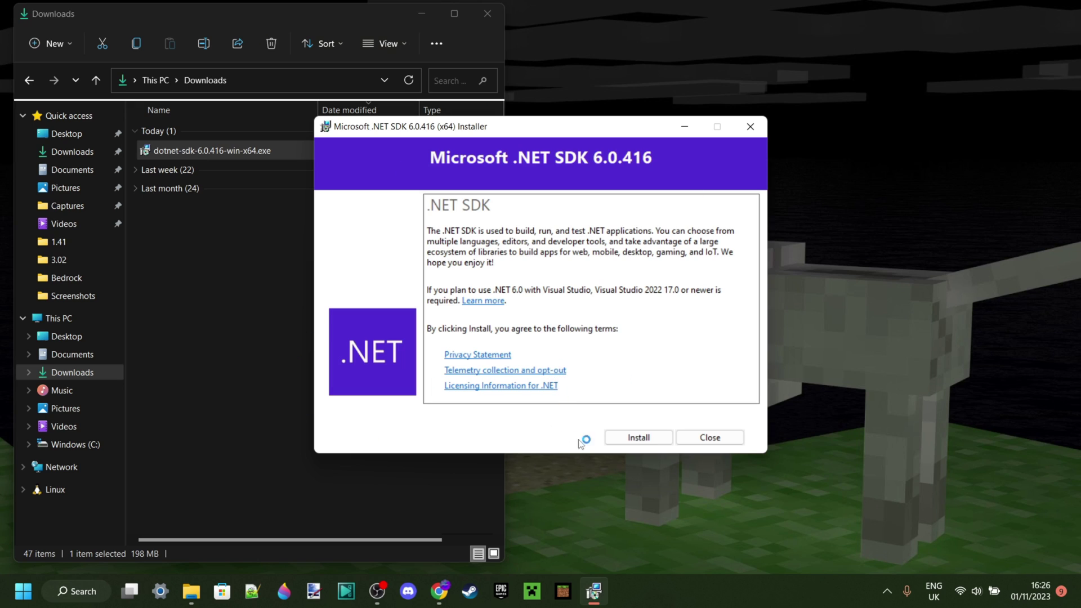
Step: Install .NET SDK 6.0.416 and confirm 'The installation was successful.' appears
{"action": "left_click", "coordinate": [639, 437]}
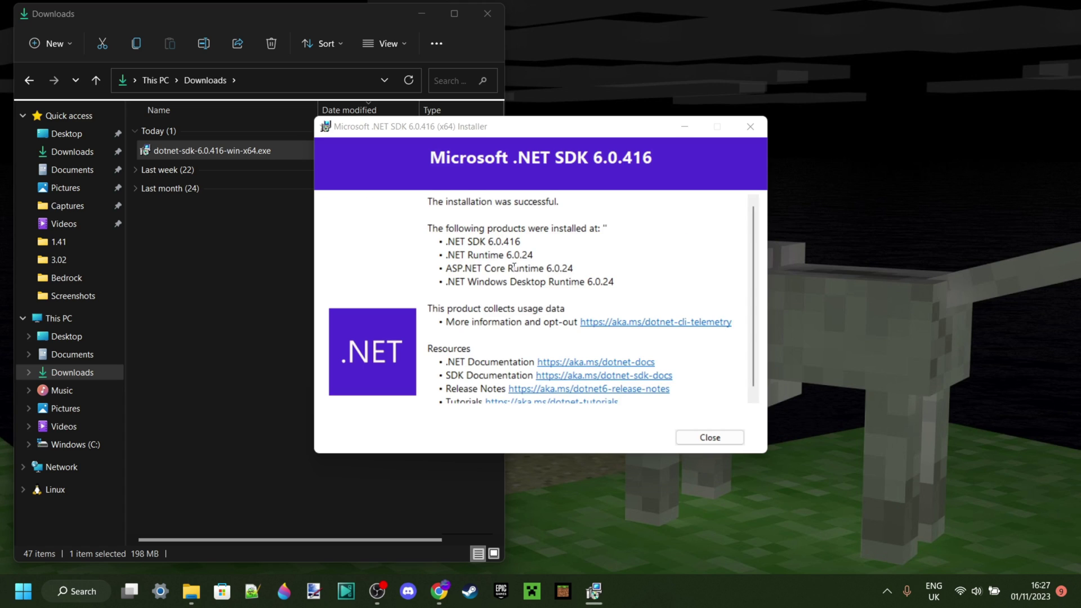
{"action": "triple_click", "coordinate": [427, 202]}
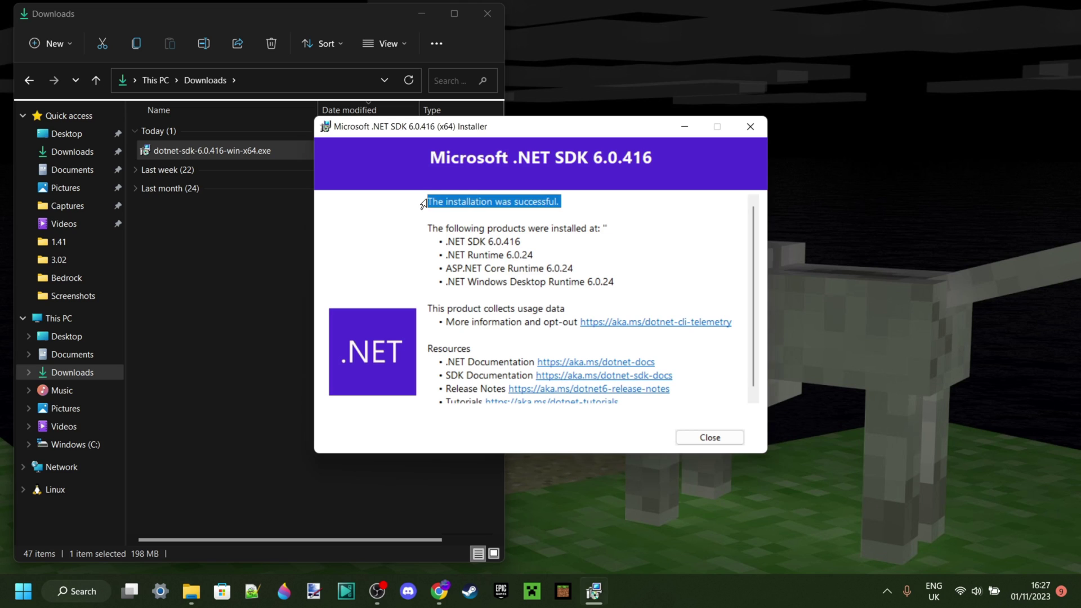
{"action": "left_click", "coordinate": [571, 202]}
{"action": "scroll", "coordinate": [617, 254], "scroll_direction": "down", "scroll_amount": 1}
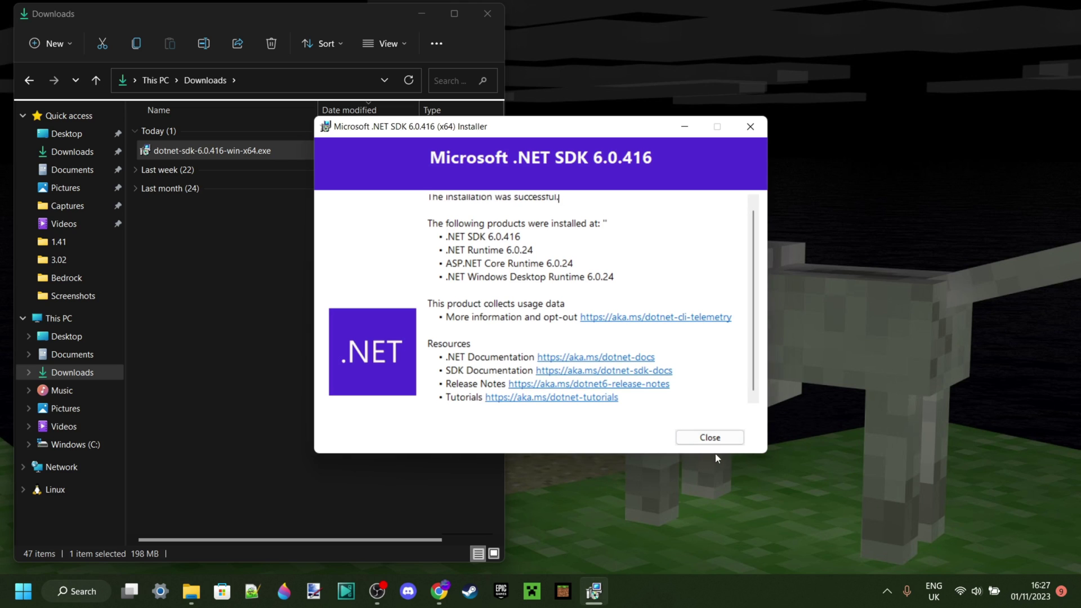
Step: Close the finished installer and delete dotnet-sdk-6.0.416-win-x64.exe from Downloads
{"action": "left_click", "coordinate": [710, 438]}
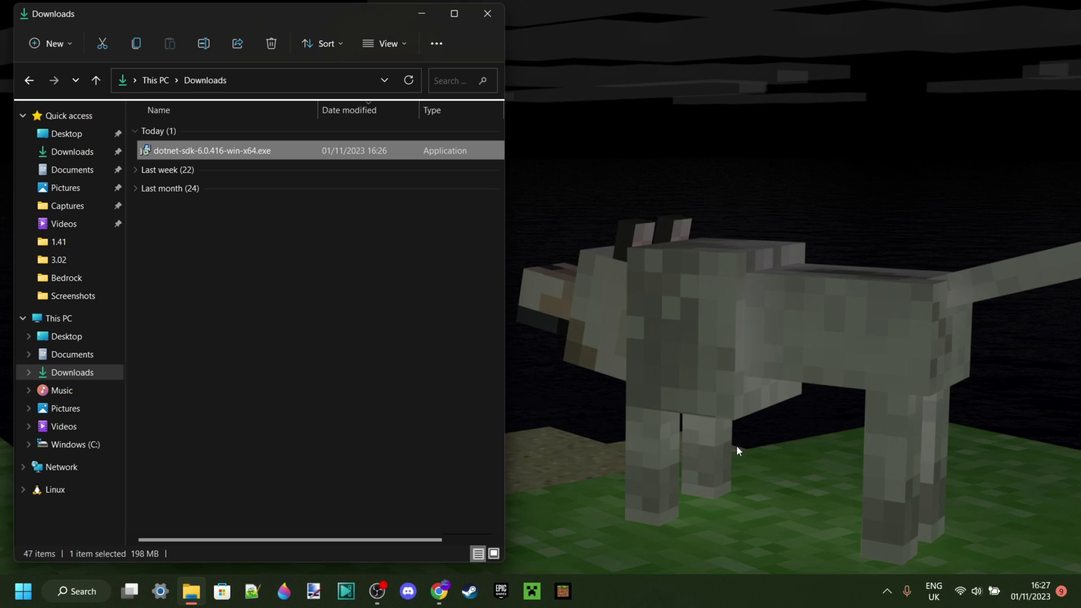
{"action": "right_click", "coordinate": [187, 155]}
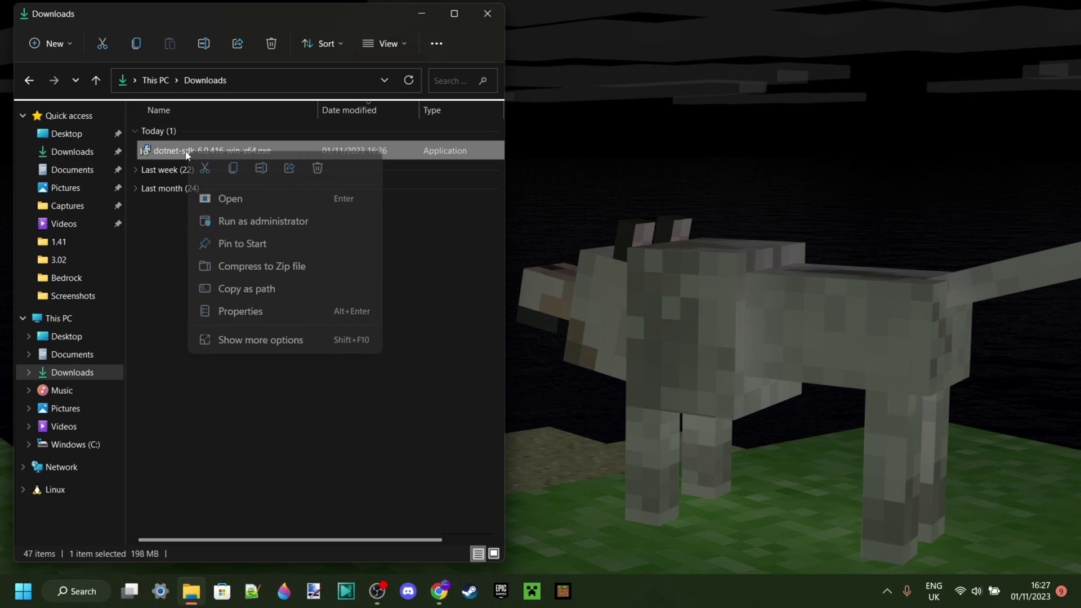
{"action": "left_click", "coordinate": [315, 175]}
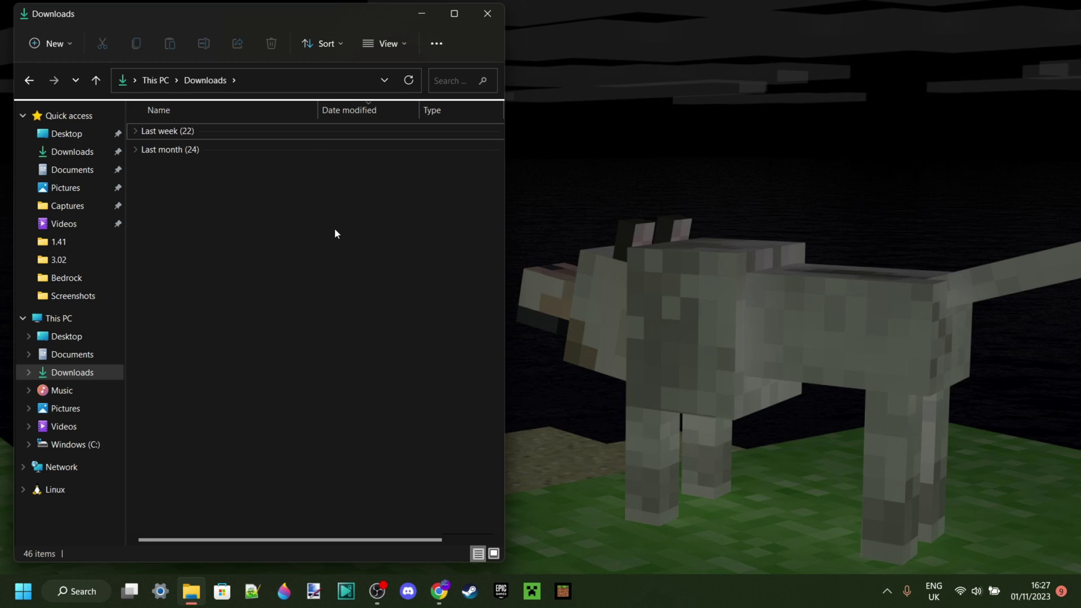
{"action": "key", "text": "ctrl+w"}
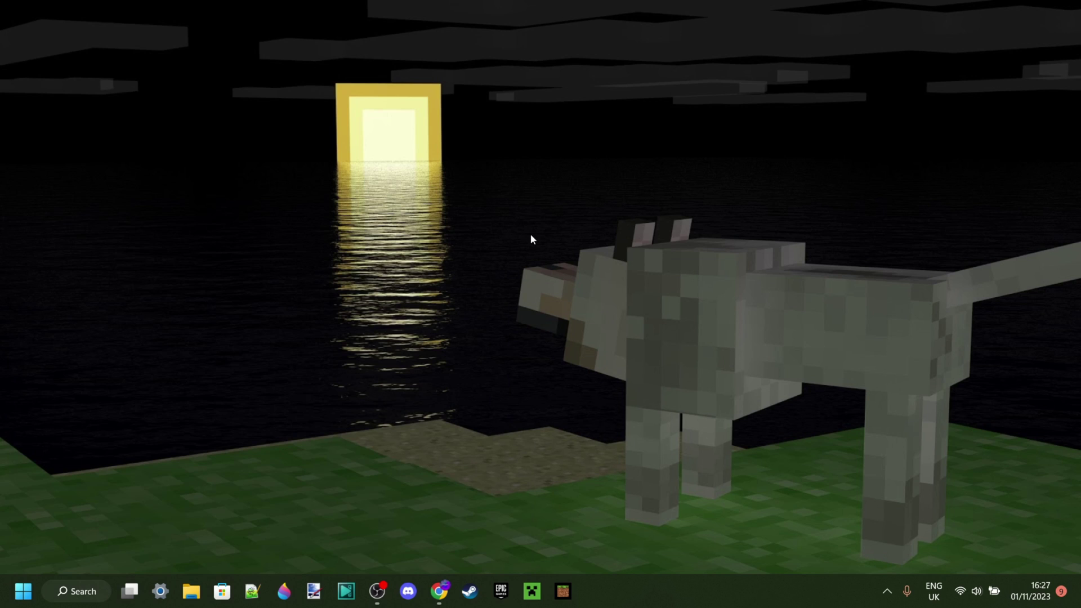